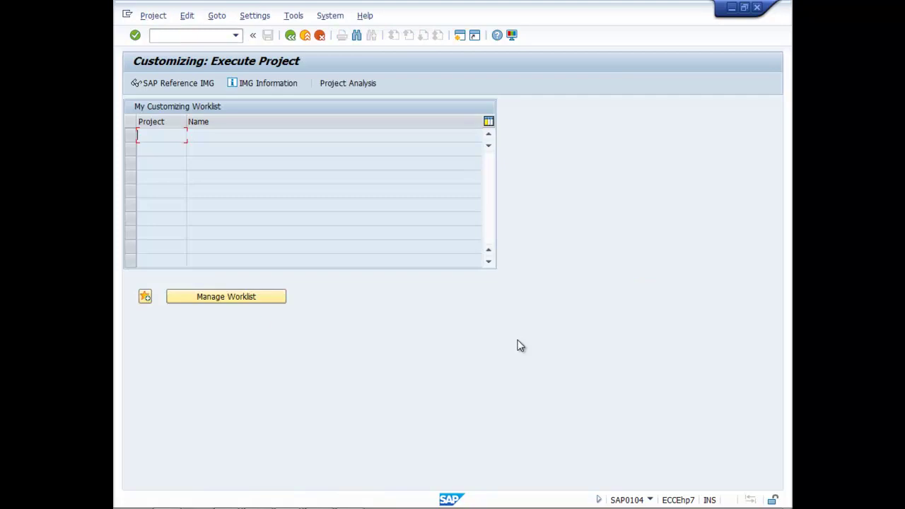
Step: Open the SAP Reference IMG and expand Financial Accounting (New) down to Asset Accounting (New)
{"action": "key", "text": "F5"}
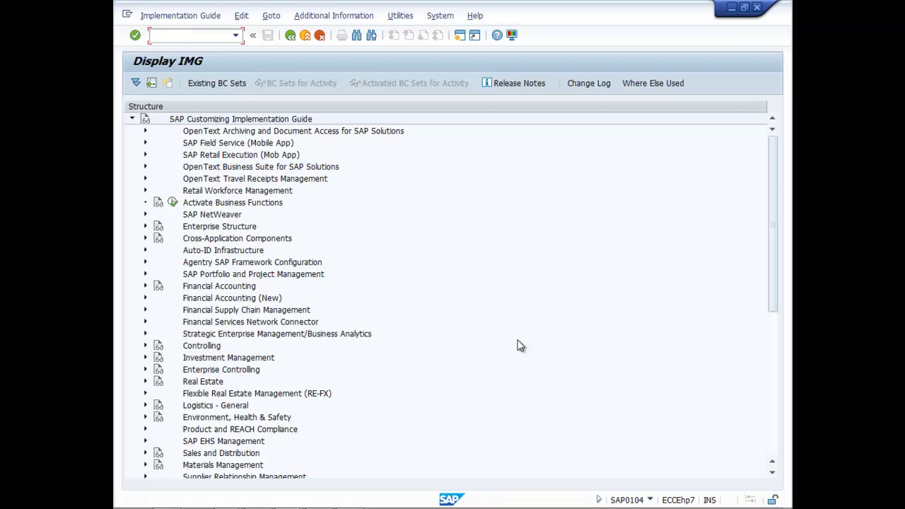
{"action": "left_click", "coordinate": [146, 298]}
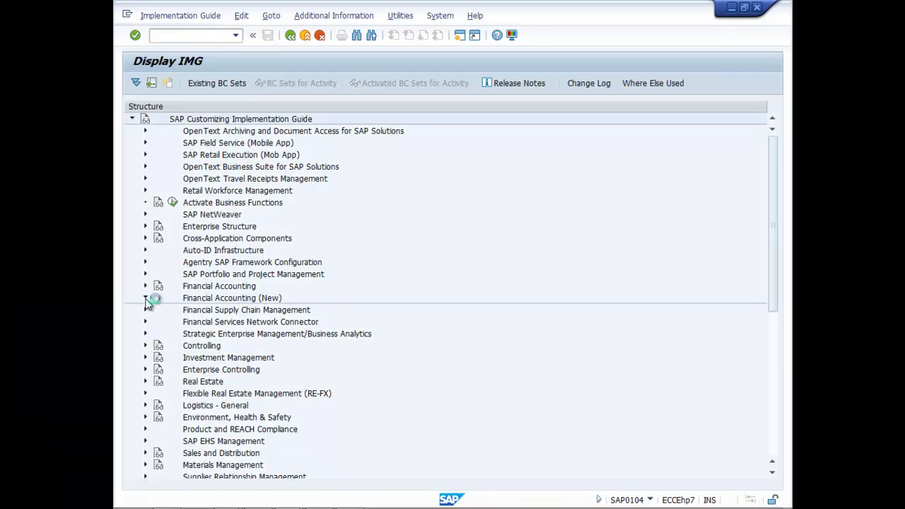
{"action": "left_click", "coordinate": [159, 381]}
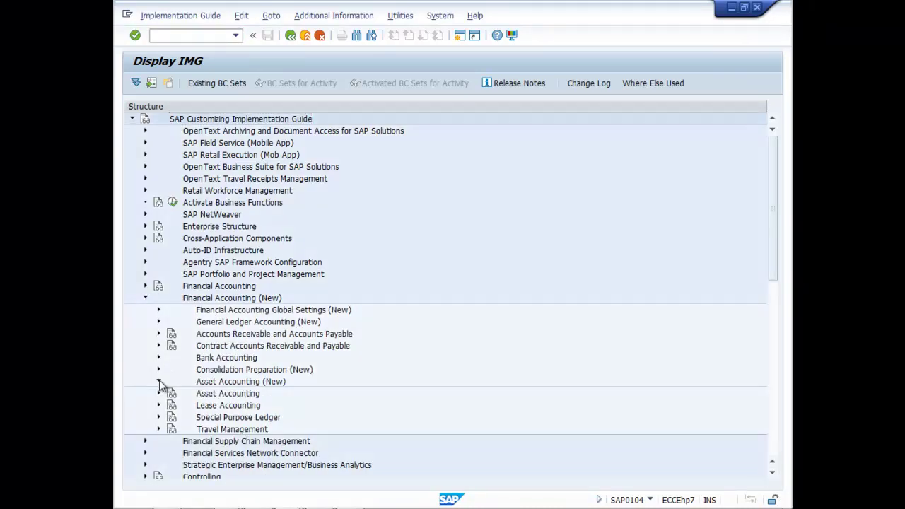
{"action": "scroll", "coordinate": [406, 416], "scroll_direction": "down", "scroll_amount": 3}
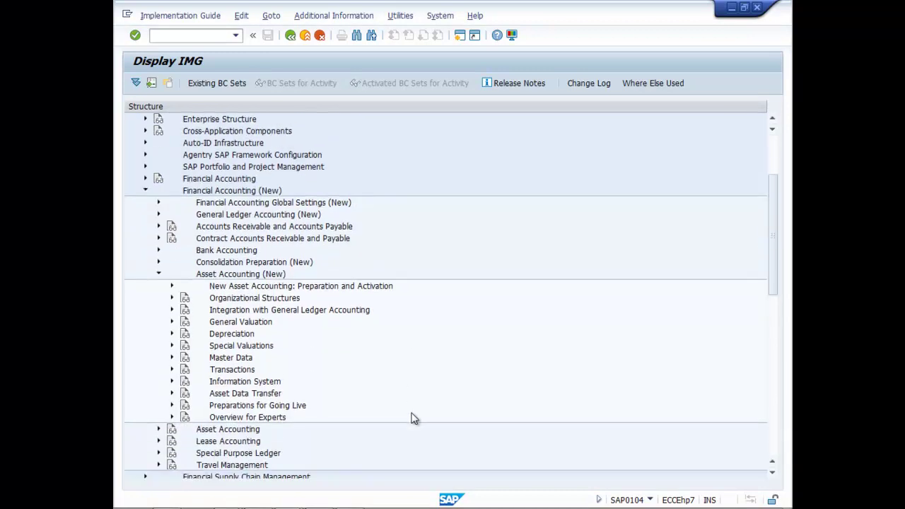
Step: Under Asset Accounting (New), expand Depreciation, Valuation Methods, Depreciation Key and Calculation Methods
{"action": "left_click", "coordinate": [172, 334]}
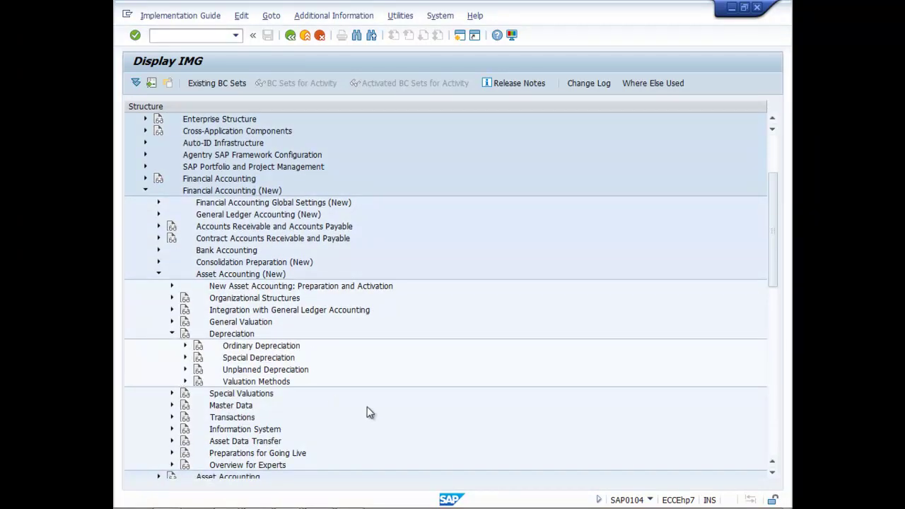
{"action": "scroll", "coordinate": [367, 413], "scroll_direction": "down", "scroll_amount": 2}
{"action": "left_click", "coordinate": [186, 311]}
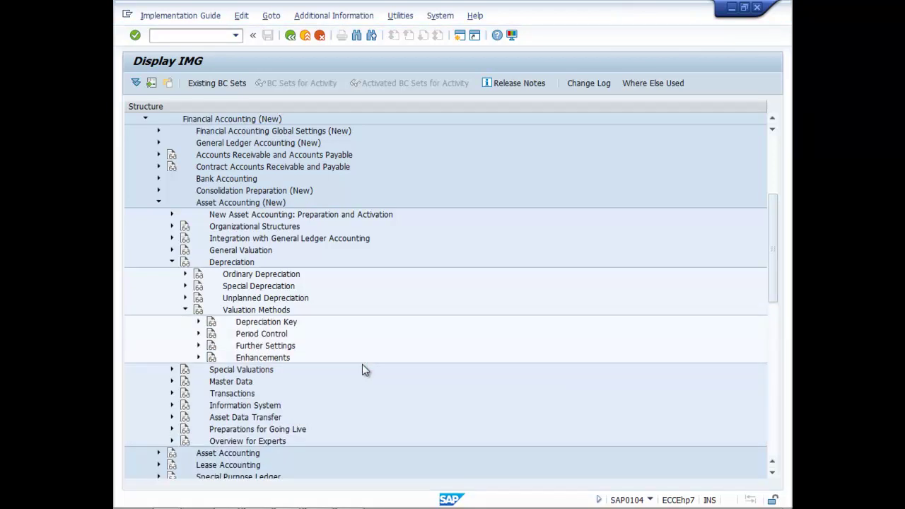
{"action": "left_click", "coordinate": [199, 322]}
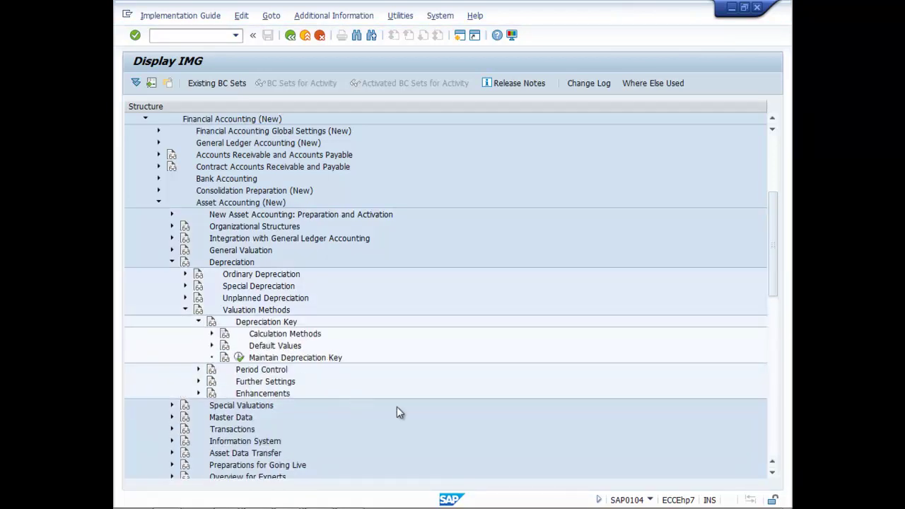
{"action": "scroll", "coordinate": [398, 410], "scroll_direction": "down", "scroll_amount": 3}
{"action": "left_click", "coordinate": [212, 276]}
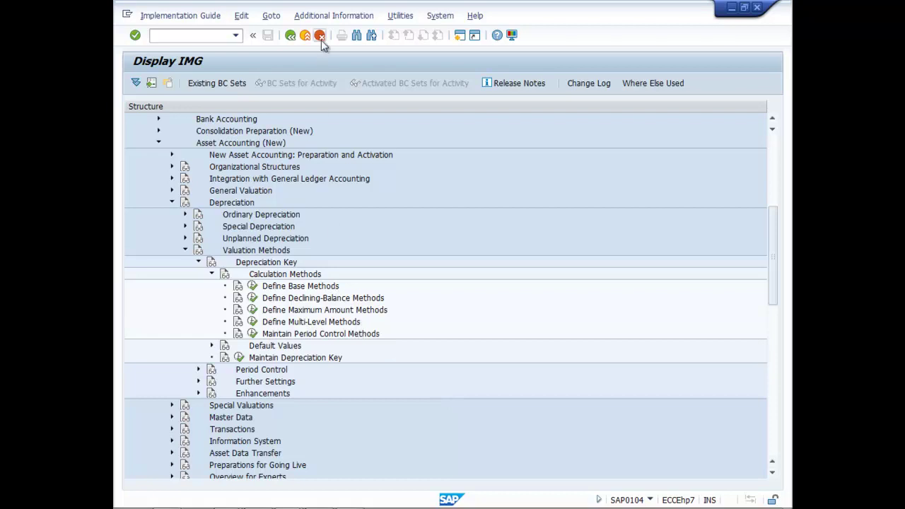
Step: Display the Attributes keys as additional information in the IMG structure and widen the Additional information column
{"action": "left_click", "coordinate": [334, 17]}
{"action": "mouse_move", "coordinate": [385, 32]}
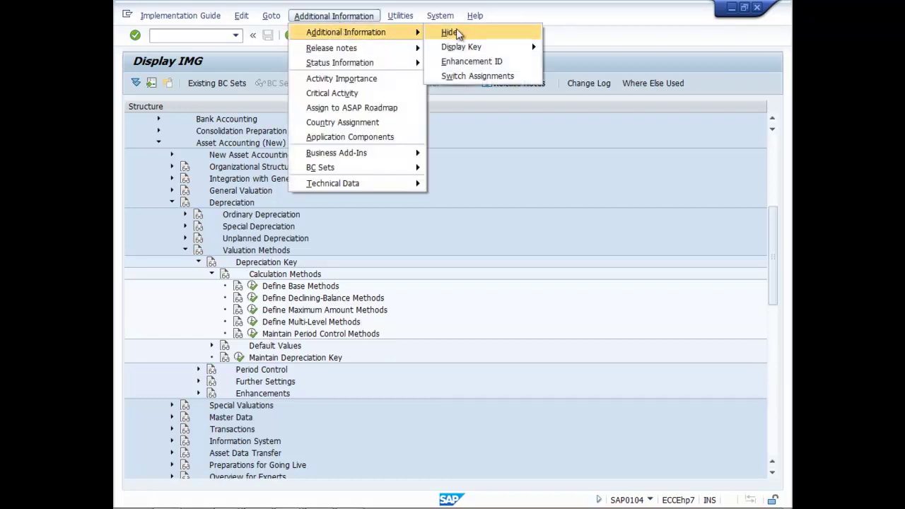
{"action": "mouse_move", "coordinate": [469, 50]}
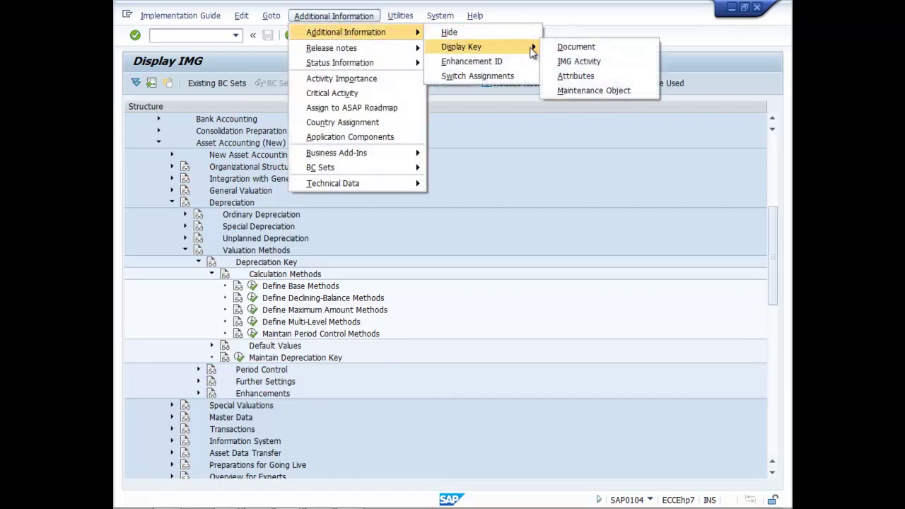
{"action": "left_click", "coordinate": [579, 78]}
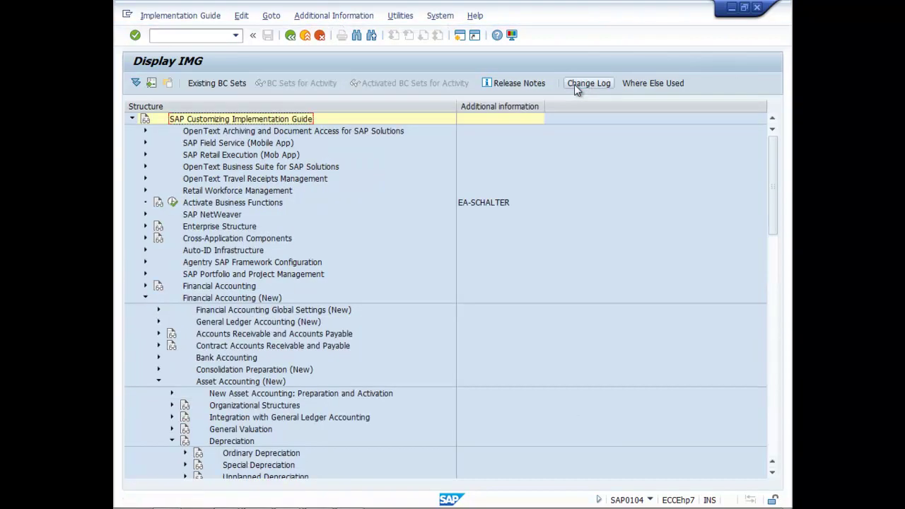
{"action": "left_click_drag", "start_coordinate": [545, 107], "coordinate": [604, 107]}
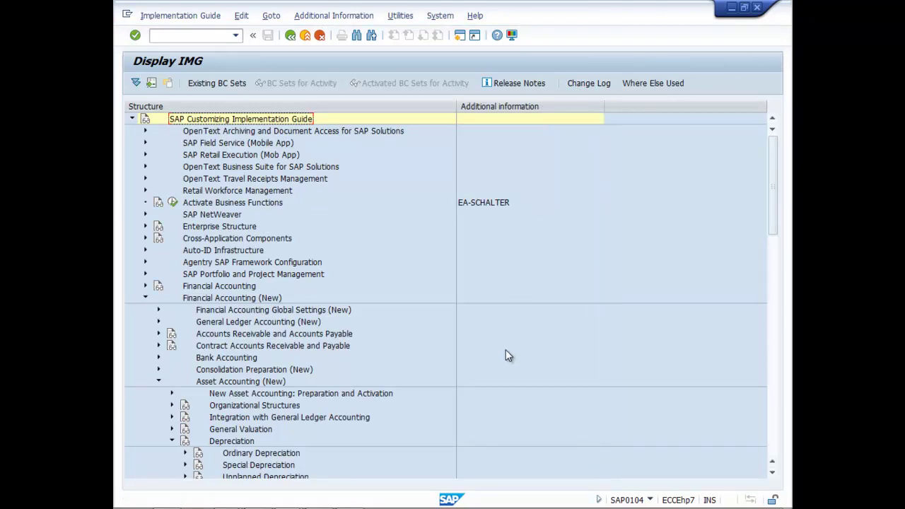
Step: Review the keys beside the Calculation Methods activities and check the T code on the Multi Level Method slide in PowerPoint
{"action": "scroll", "coordinate": [509, 354], "scroll_direction": "down", "scroll_amount": 5}
{"action": "scroll", "coordinate": [509, 351], "scroll_direction": "down", "scroll_amount": 2}
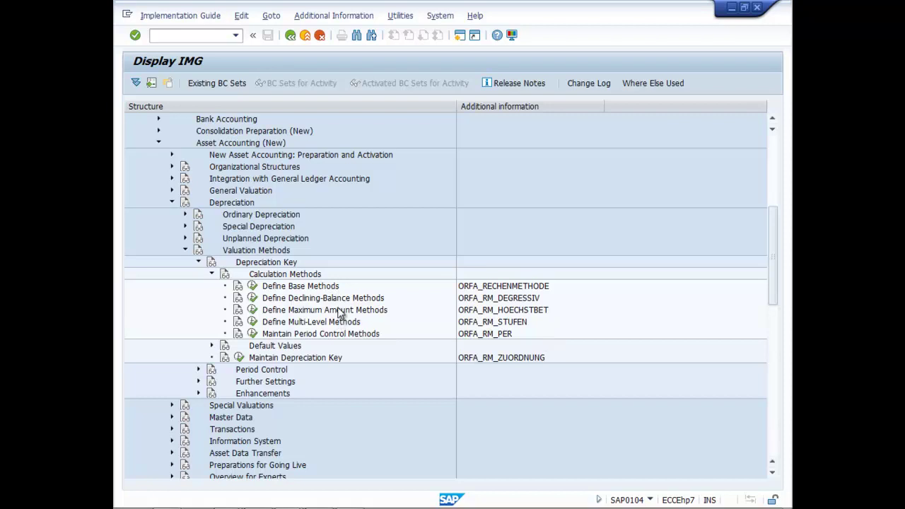
{"action": "key", "text": "alt+Tab"}
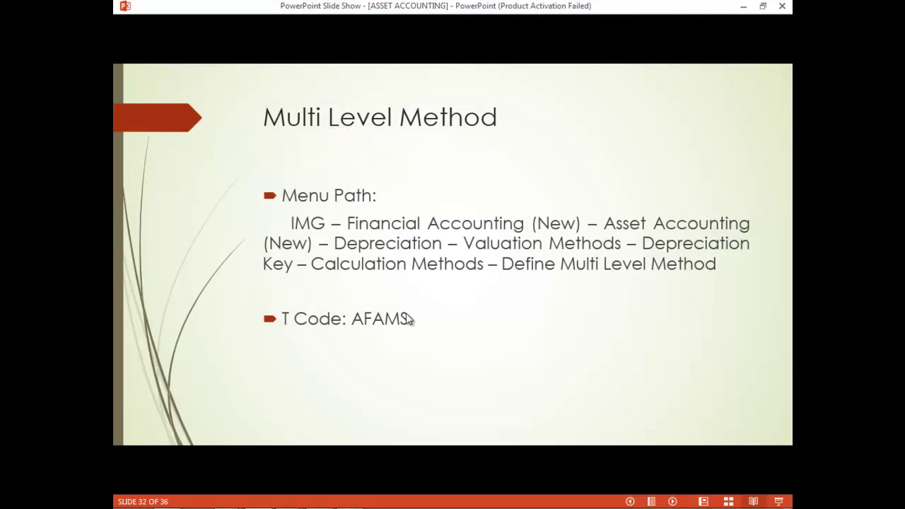
{"action": "key", "text": "alt+Tab"}
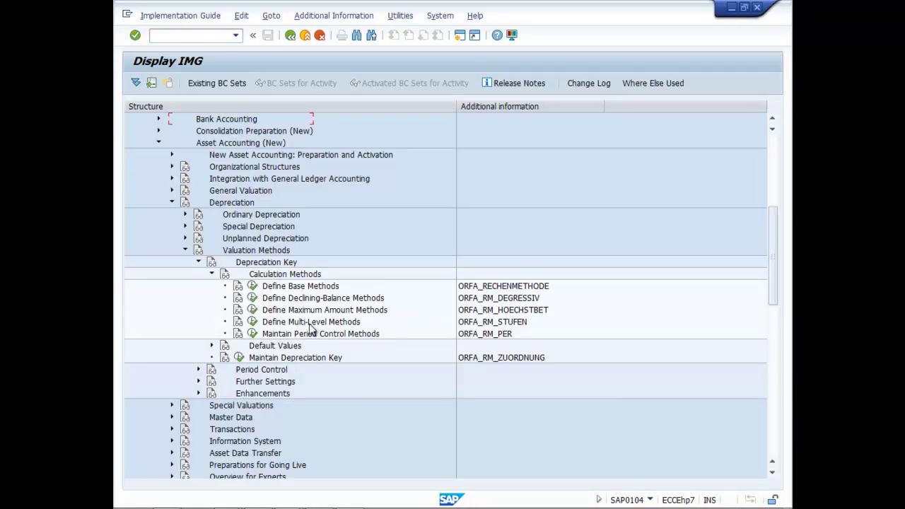
Step: Execute Define Multi-Level Methods for the chart of depreciation UCOD
{"action": "left_click", "coordinate": [253, 322]}
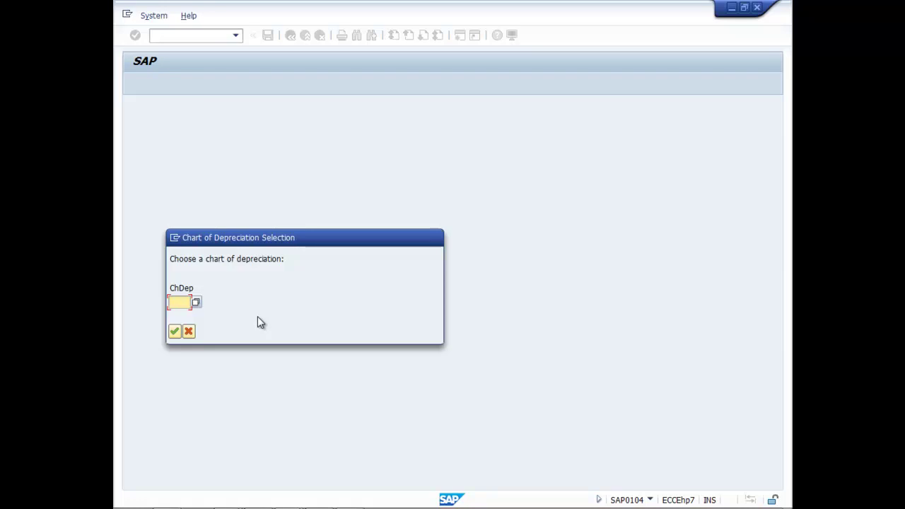
{"action": "type", "text": "UCO"}
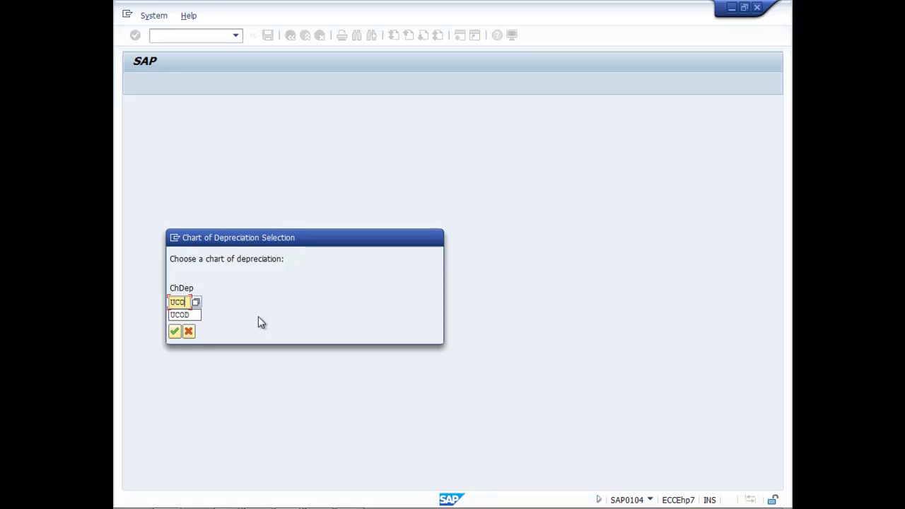
{"action": "type", "text": "D"}
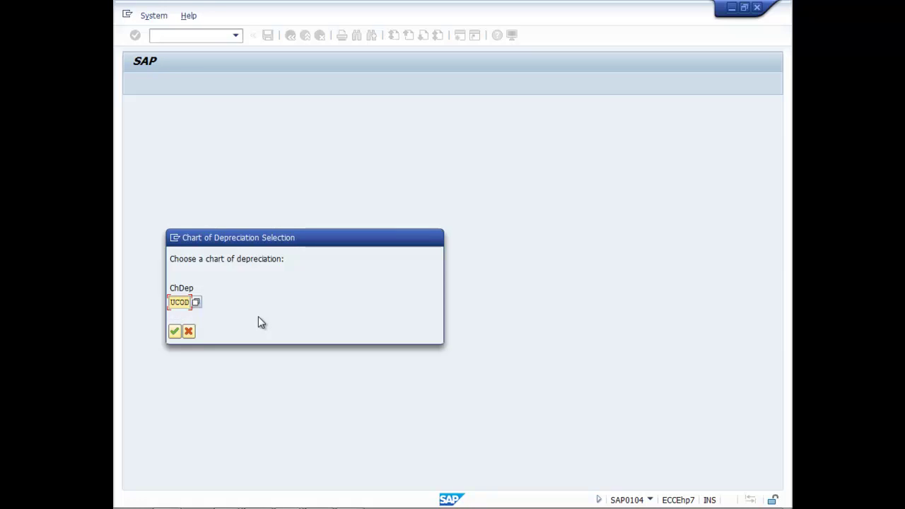
{"action": "left_click", "coordinate": [175, 332]}
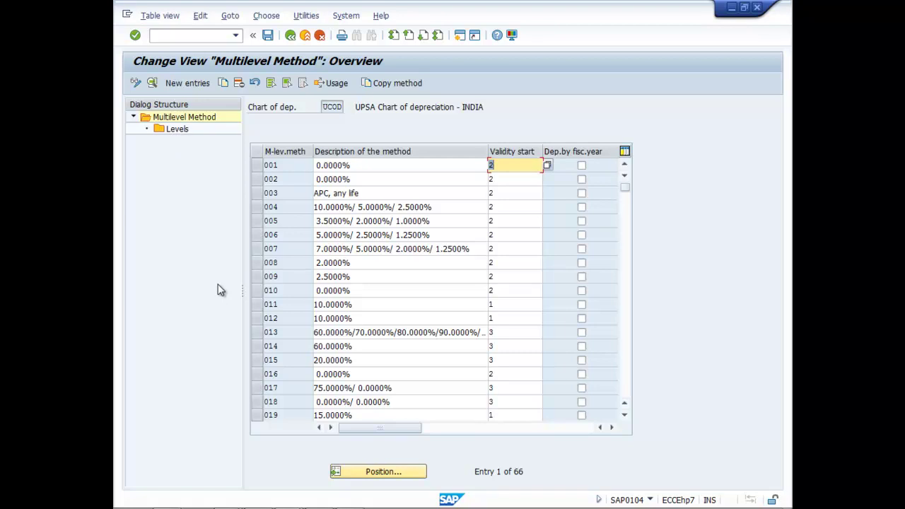
Step: Look through the multilevel methods list and open the levels of method 005
{"action": "scroll", "coordinate": [436, 289], "scroll_direction": "down", "scroll_amount": 1}
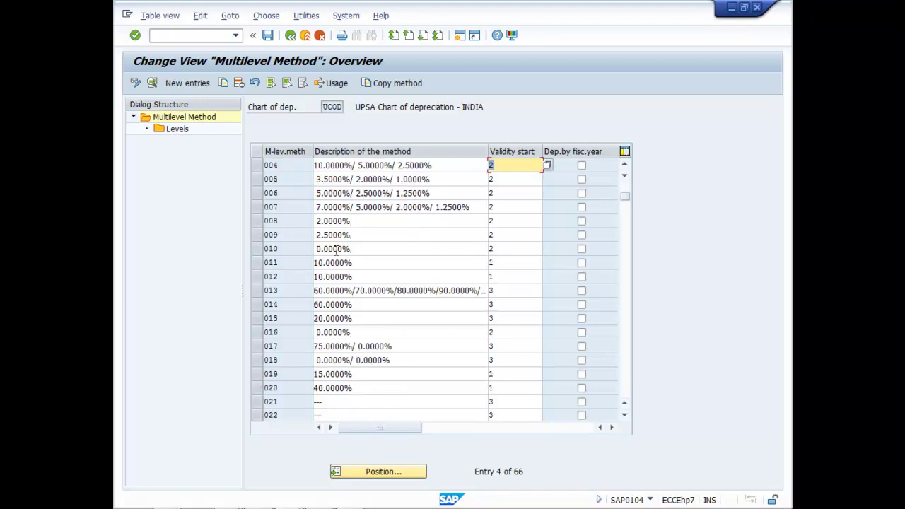
{"action": "scroll", "coordinate": [292, 228], "scroll_direction": "up", "scroll_amount": 1}
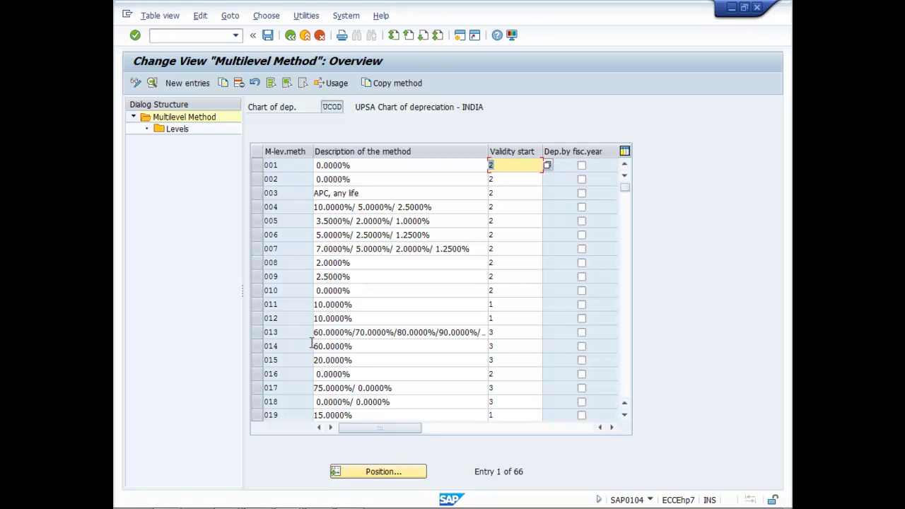
{"action": "left_click", "coordinate": [258, 221]}
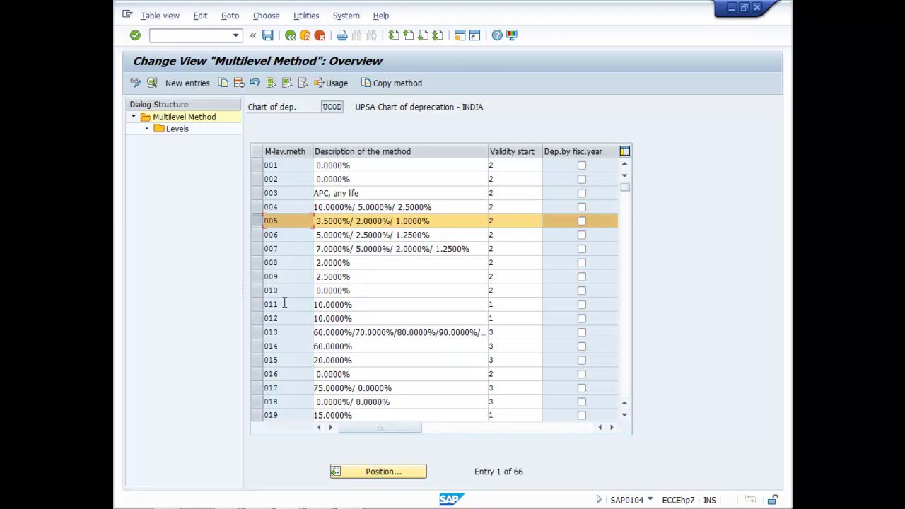
{"action": "double_click", "coordinate": [178, 133]}
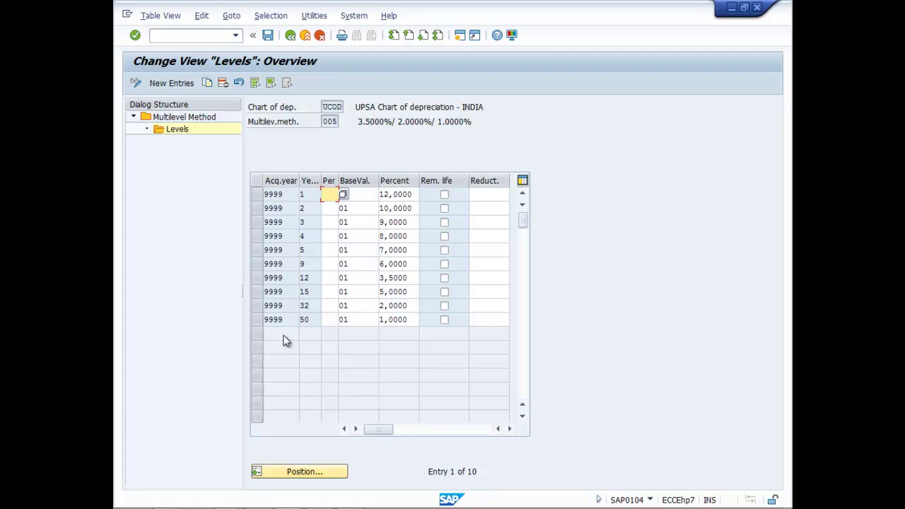
Step: Examine the base value key options for the first level of method 005 and the percentages of its first four levels
{"action": "left_click", "coordinate": [372, 197]}
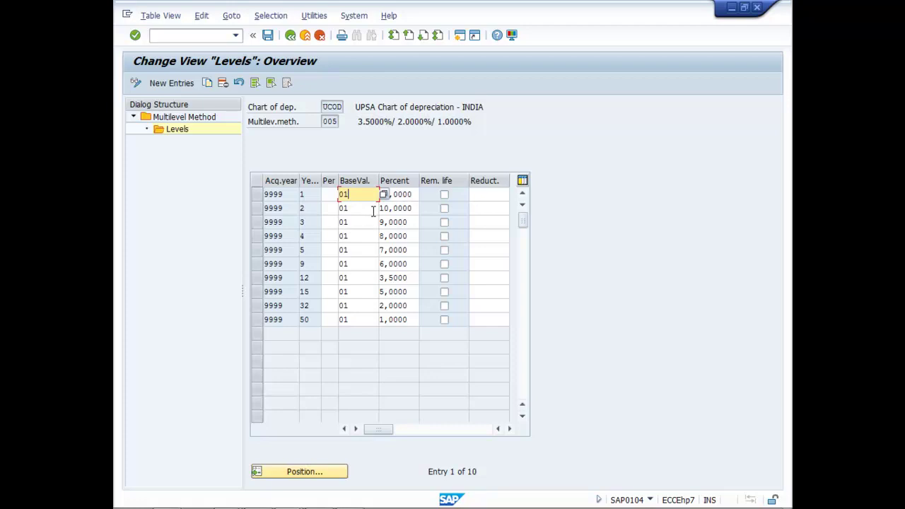
{"action": "left_click", "coordinate": [384, 194]}
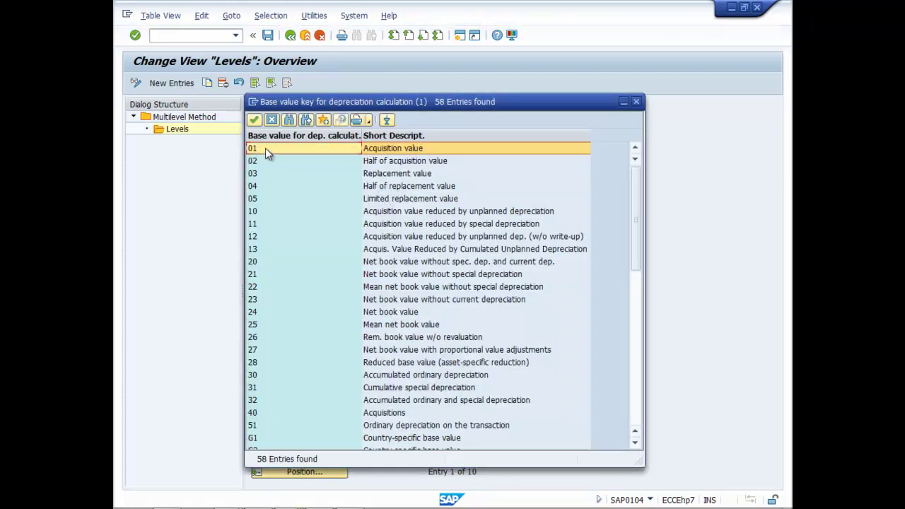
{"action": "left_click", "coordinate": [256, 118]}
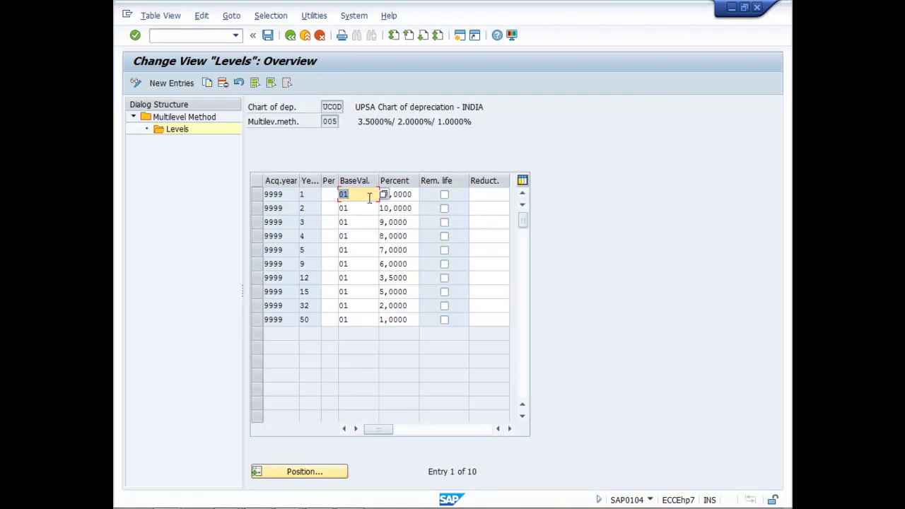
{"action": "left_click", "coordinate": [399, 193]}
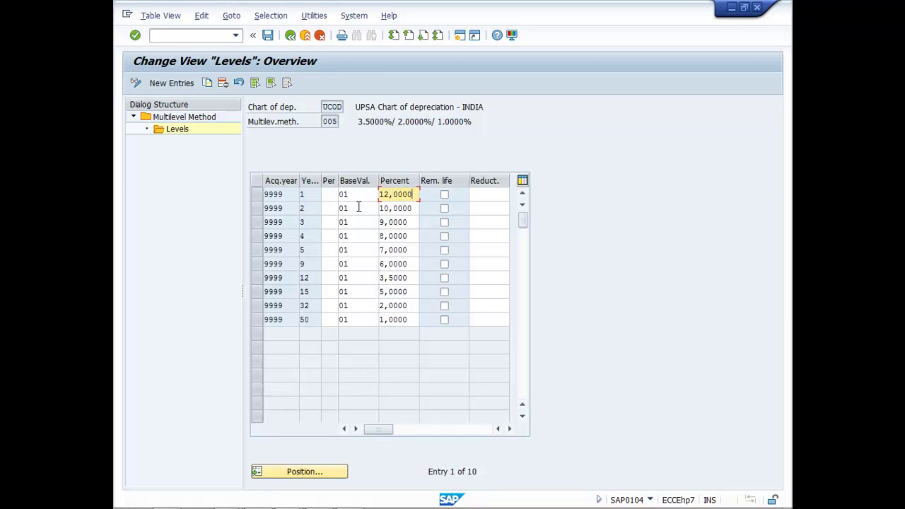
{"action": "left_click", "coordinate": [403, 208]}
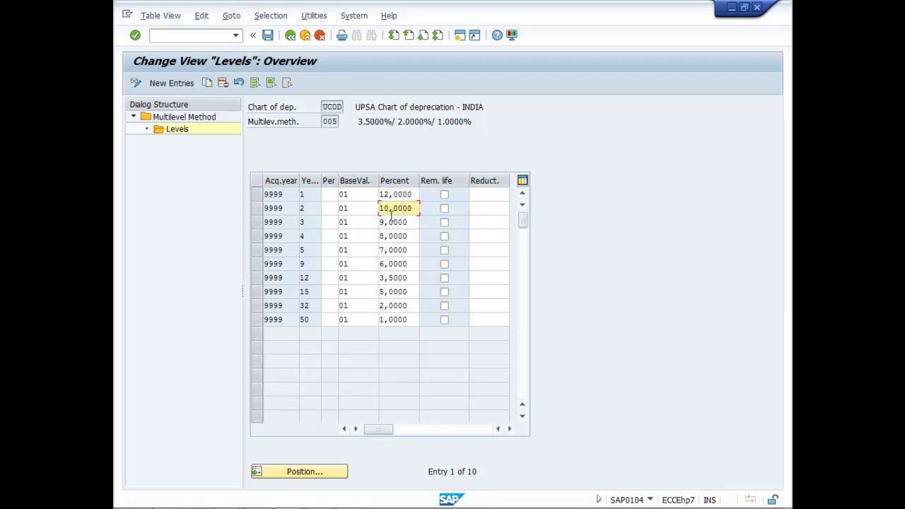
{"action": "left_click", "coordinate": [396, 224]}
{"action": "left_click", "coordinate": [393, 237]}
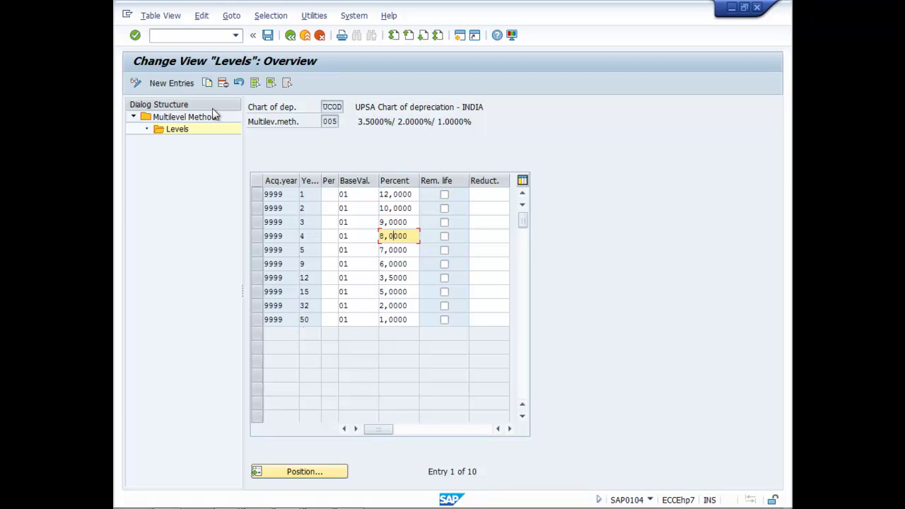
Step: Return from the level entries to the Multilevel Method overview and start a new method with the code MM
{"action": "left_click", "coordinate": [186, 84]}
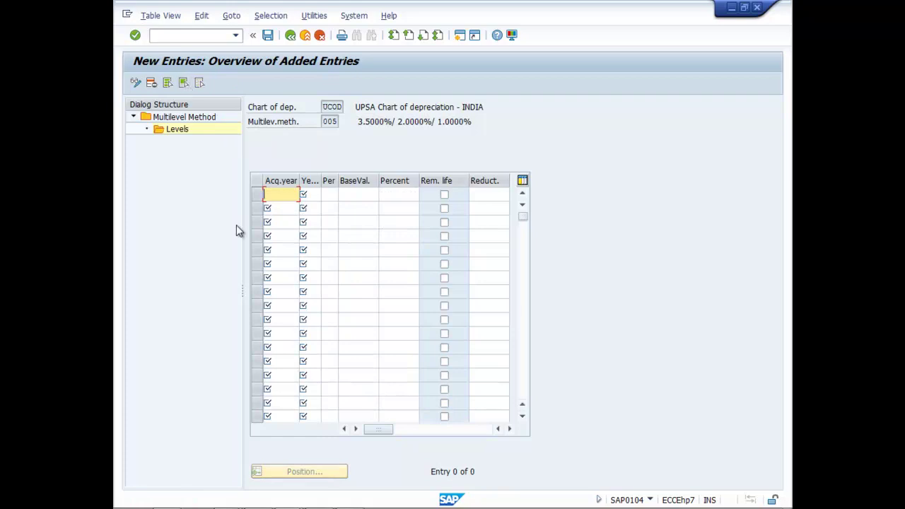
{"action": "double_click", "coordinate": [203, 118]}
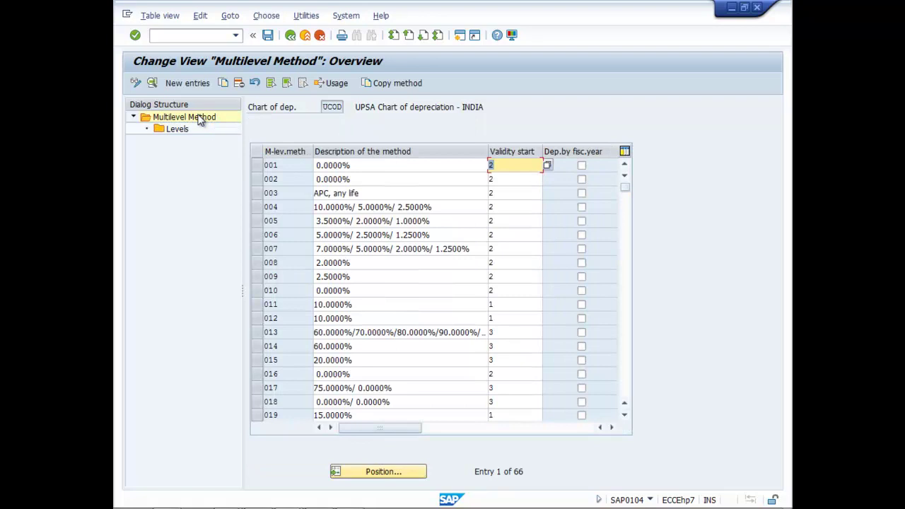
{"action": "left_click", "coordinate": [196, 85]}
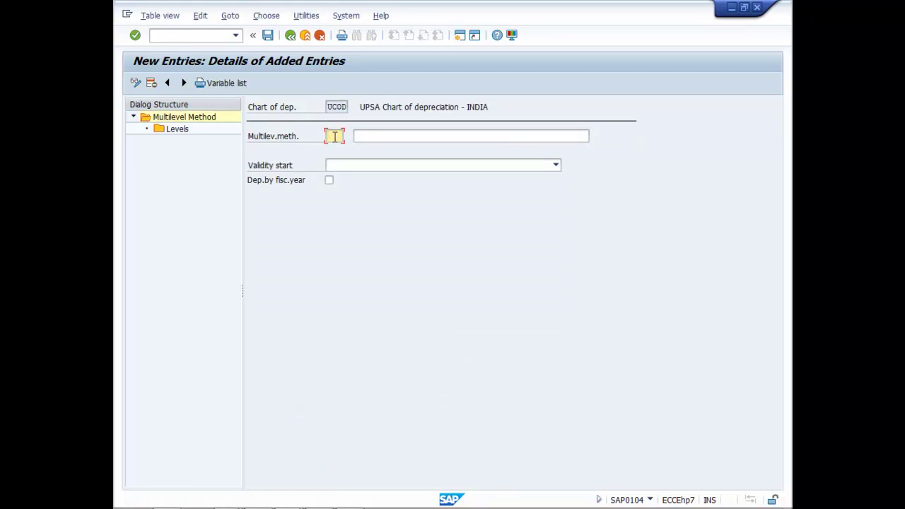
{"action": "type", "text": "MS"}
Step: Set the description of multilevel method MM to "Multilevel Method for UPSA 25%/15%"
{"action": "left_click", "coordinate": [381, 133]}
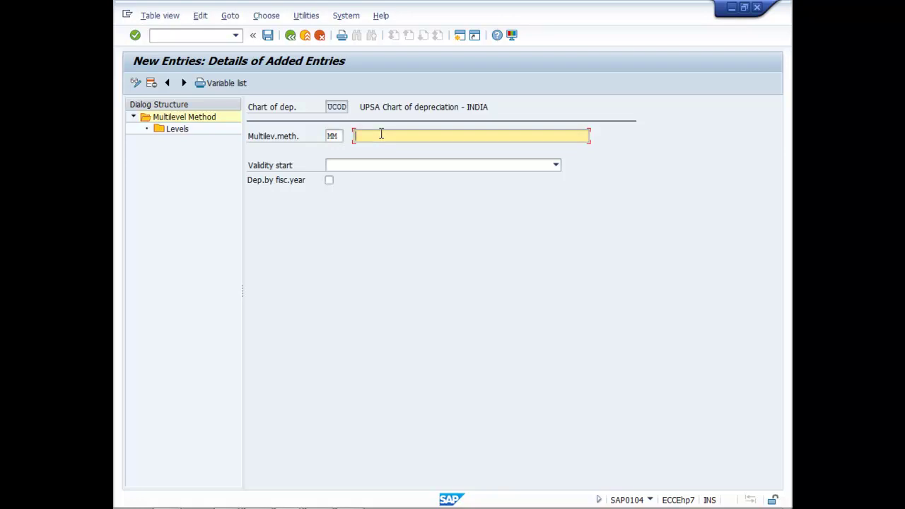
{"action": "type", "text": "m"}
{"action": "key", "text": "BackSpace"}
{"action": "type", "text": "MU"}
{"action": "key", "text": "BackSpace"}
{"action": "type", "text": "ul"}
{"action": "type", "text": "tilevel Method for up"}
{"action": "key", "text": "BackSpace"}
{"action": "key", "text": "BackSpace"}
{"action": "type", "text": "UPSA"}
{"action": "type", "text": "25%/"}
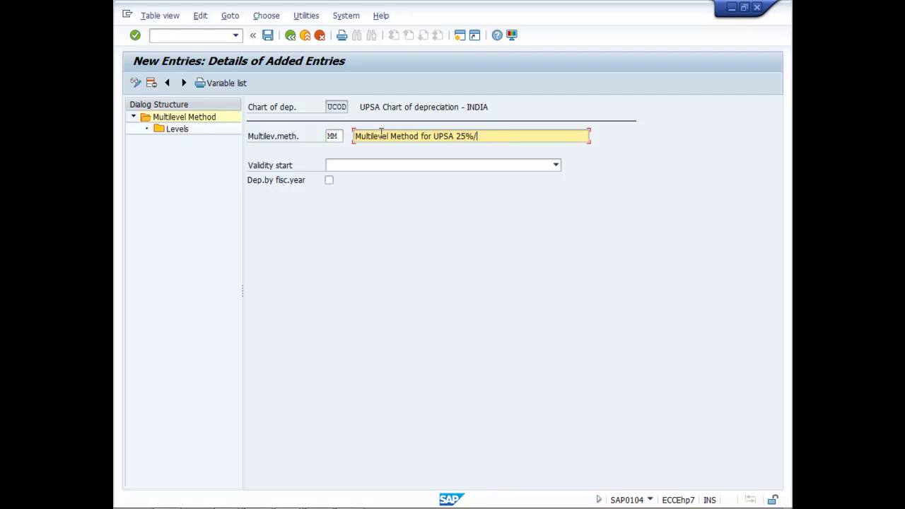
{"action": "type", "text": "15%"}
Step: Set the validity start of method MM to From capitalization date and start new entries for its levels
{"action": "left_click", "coordinate": [556, 165]}
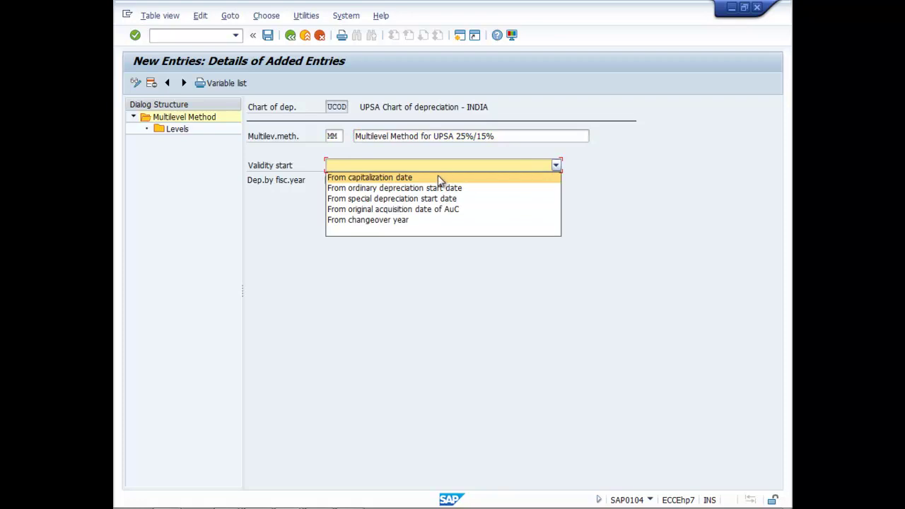
{"action": "left_click", "coordinate": [427, 177]}
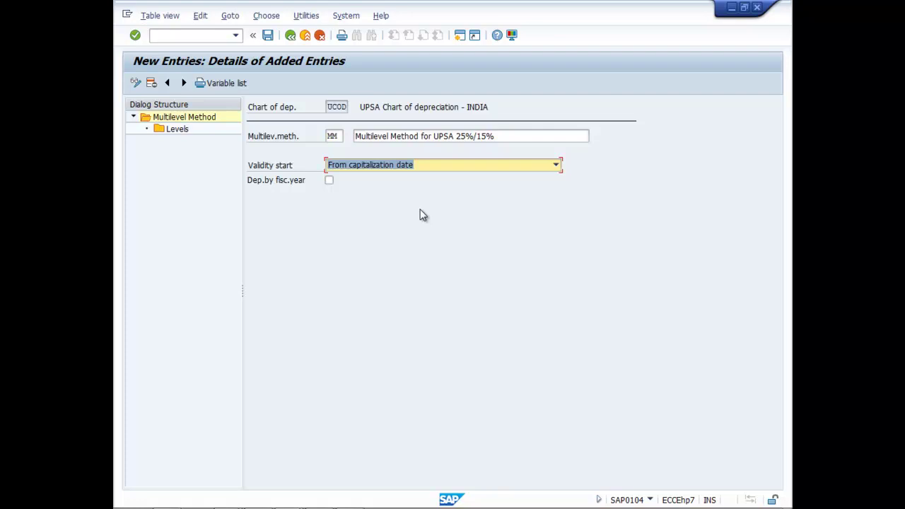
{"action": "left_click", "coordinate": [190, 135]}
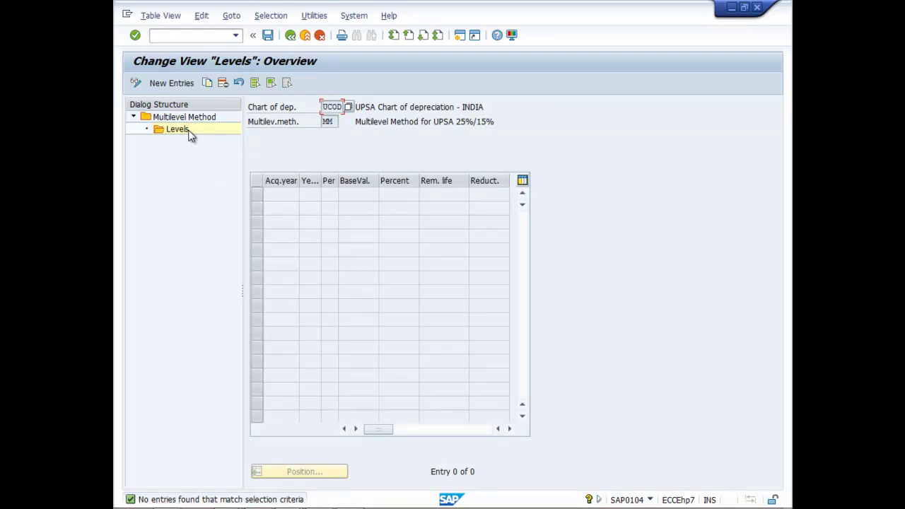
{"action": "left_click", "coordinate": [177, 84]}
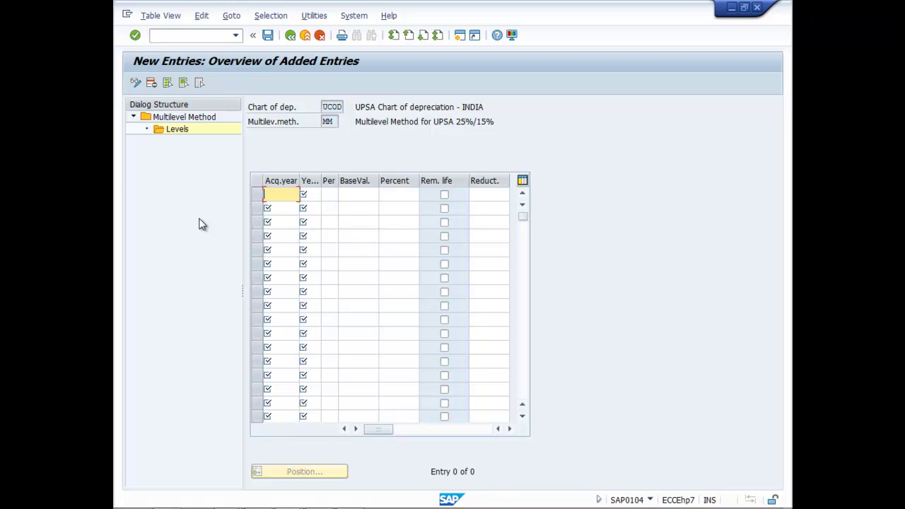
Step: Enter the first level with acquisition year 9999, years 2, period 6, base value 01 (Acquisition value) and 25 percent
{"action": "type", "text": "9999"}
{"action": "left_click", "coordinate": [312, 196]}
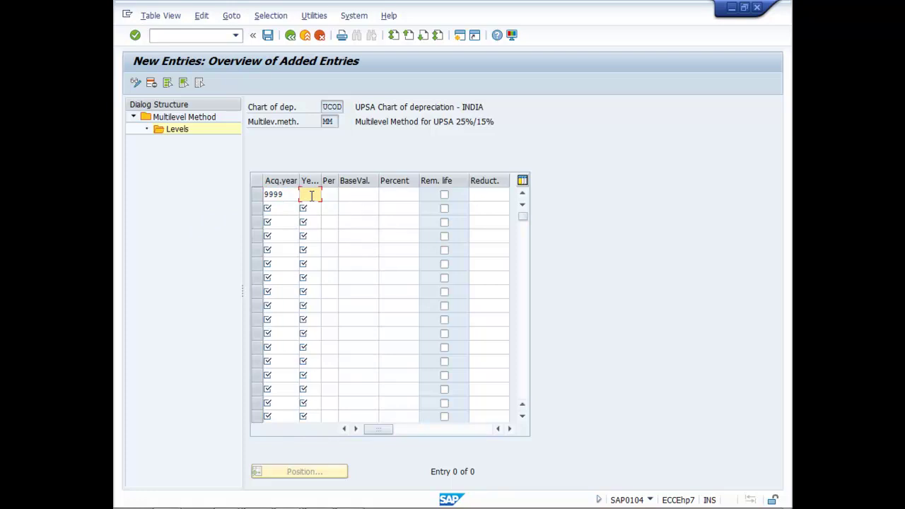
{"action": "type", "text": "2"}
{"action": "left_click", "coordinate": [333, 196]}
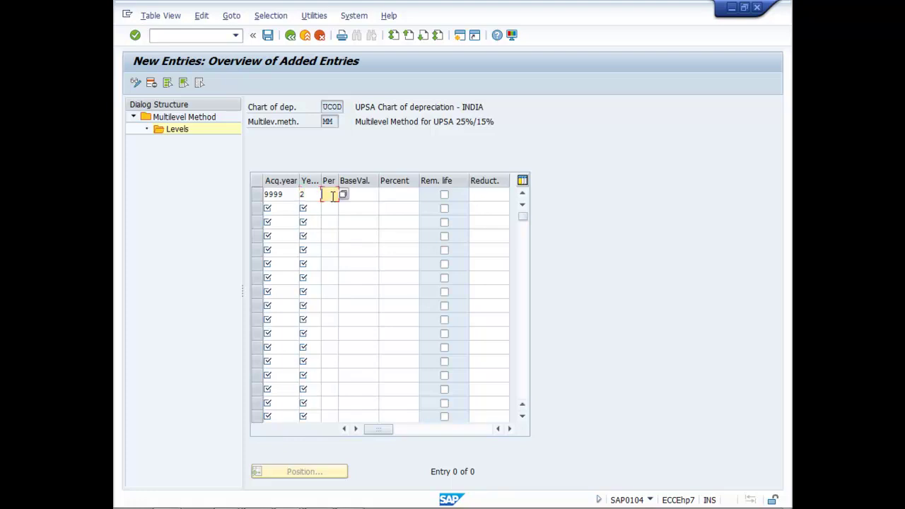
{"action": "type", "text": "6"}
{"action": "left_click", "coordinate": [374, 197]}
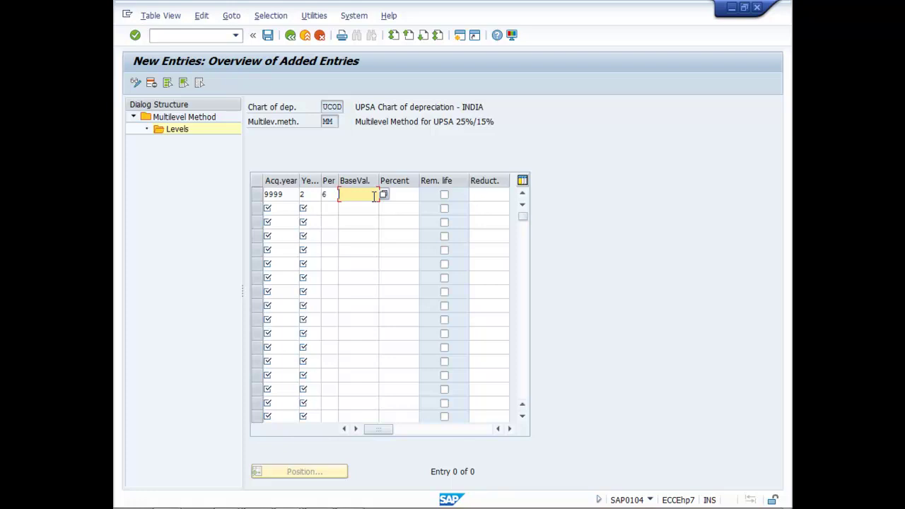
{"action": "left_click", "coordinate": [384, 195]}
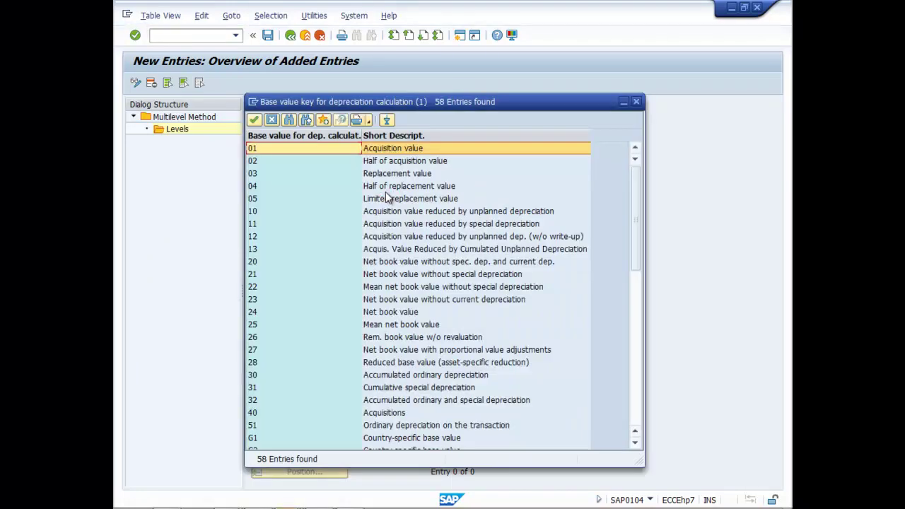
{"action": "left_click", "coordinate": [254, 120]}
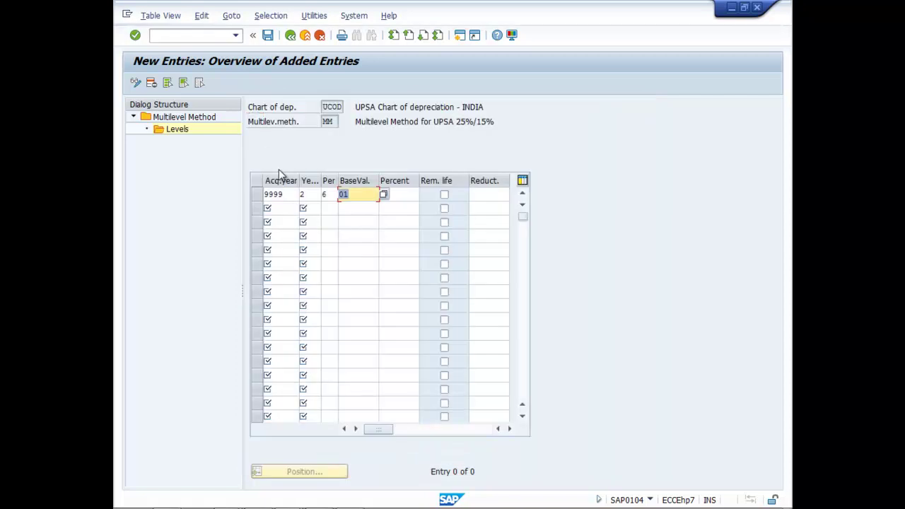
{"action": "left_click", "coordinate": [403, 194]}
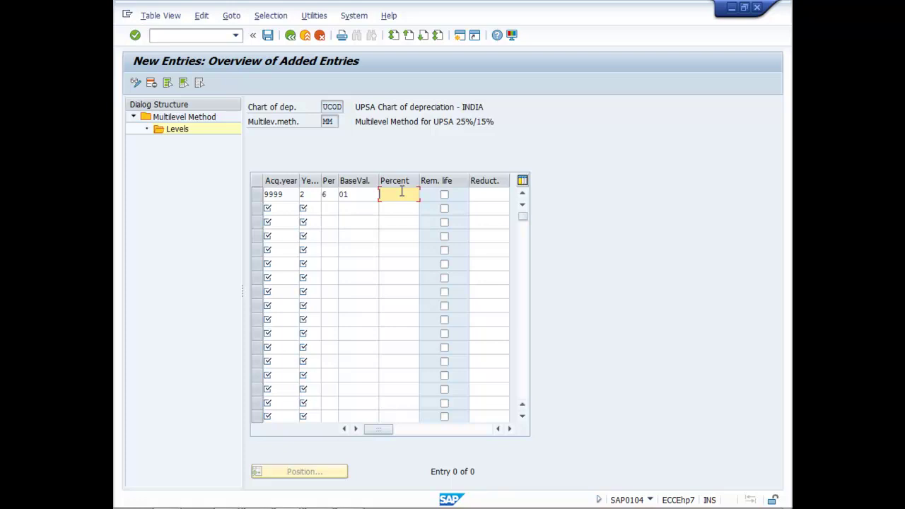
{"action": "type", "text": "25"}
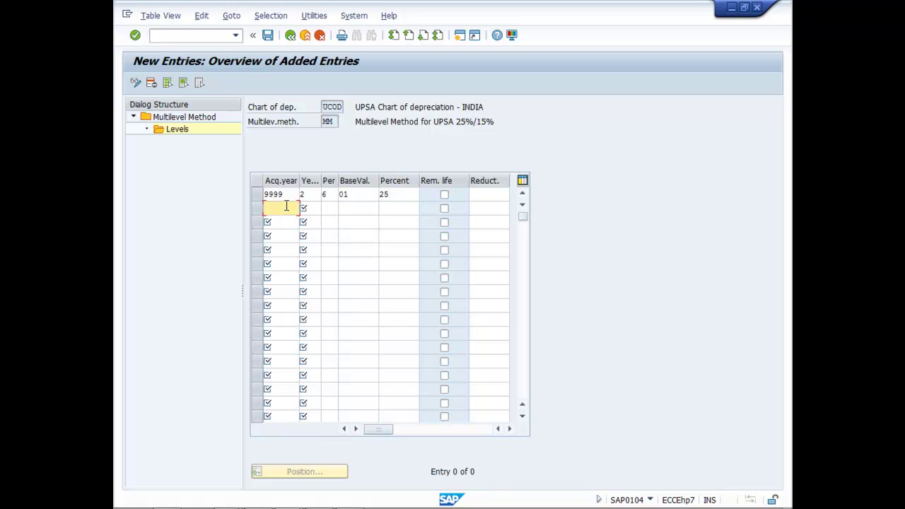
Step: Enter the second level with acquisition year 9999, years 2, period 7, base value 03 (Replacement value) and 15 percent, and save the levels
{"action": "type", "text": "9999"}
{"action": "left_click", "coordinate": [311, 208]}
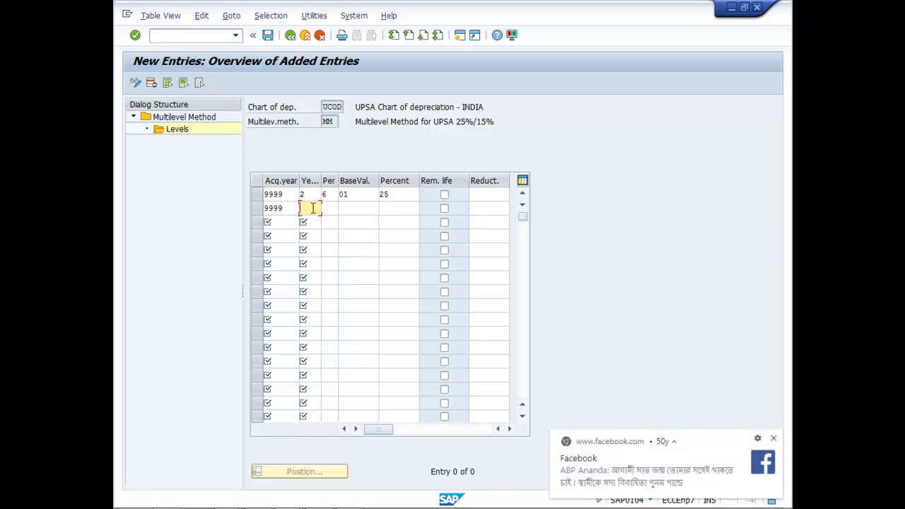
{"action": "type", "text": "2"}
{"action": "left_click", "coordinate": [329, 208]}
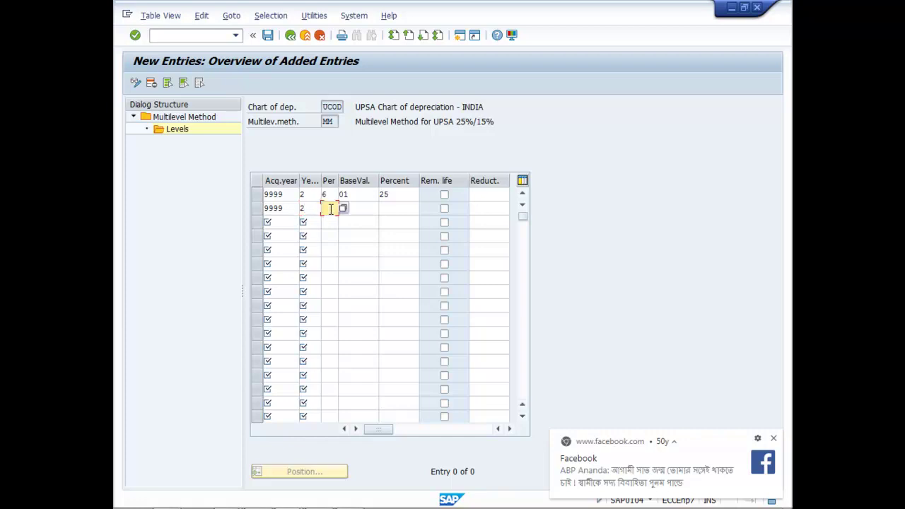
{"action": "type", "text": "7"}
{"action": "left_click", "coordinate": [353, 208]}
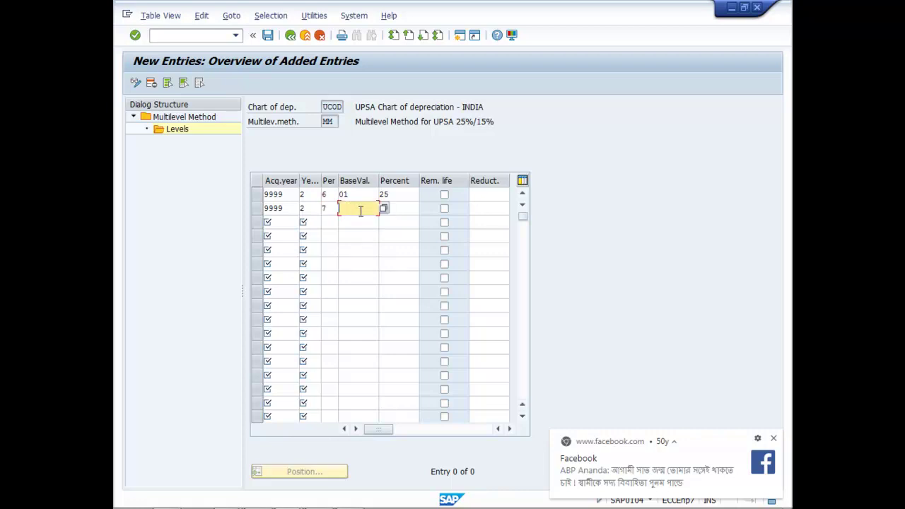
{"action": "left_click", "coordinate": [383, 208]}
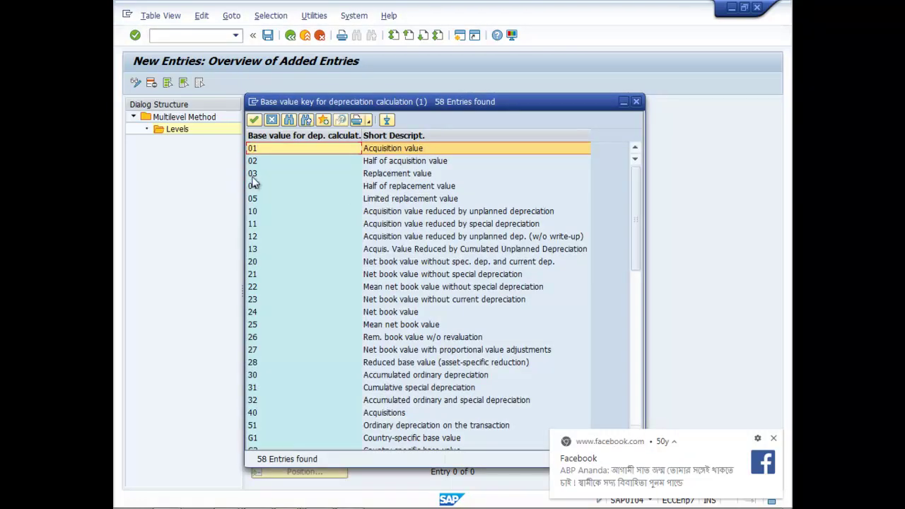
{"action": "left_click", "coordinate": [375, 176]}
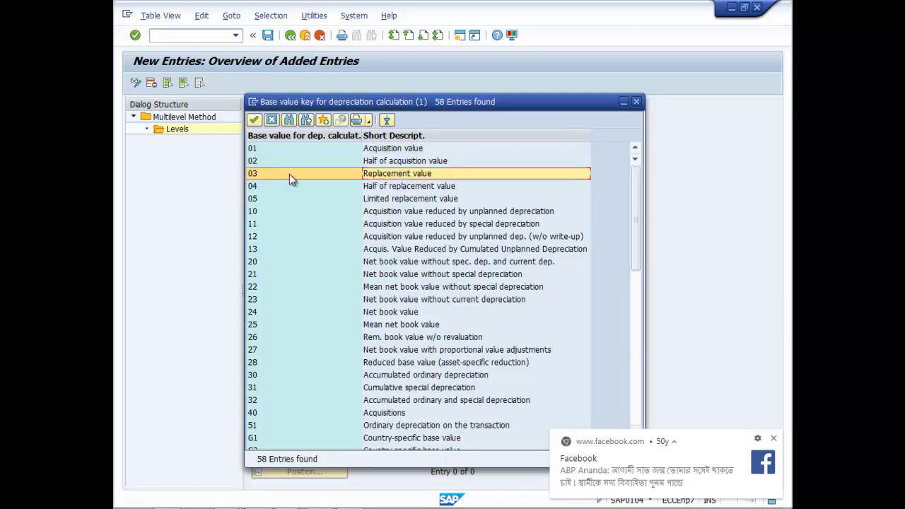
{"action": "left_click", "coordinate": [255, 120]}
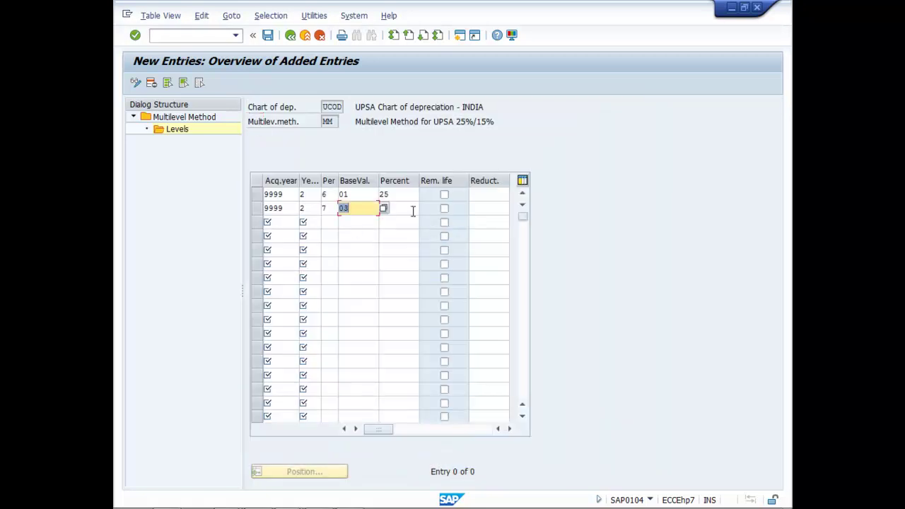
{"action": "left_click", "coordinate": [401, 209]}
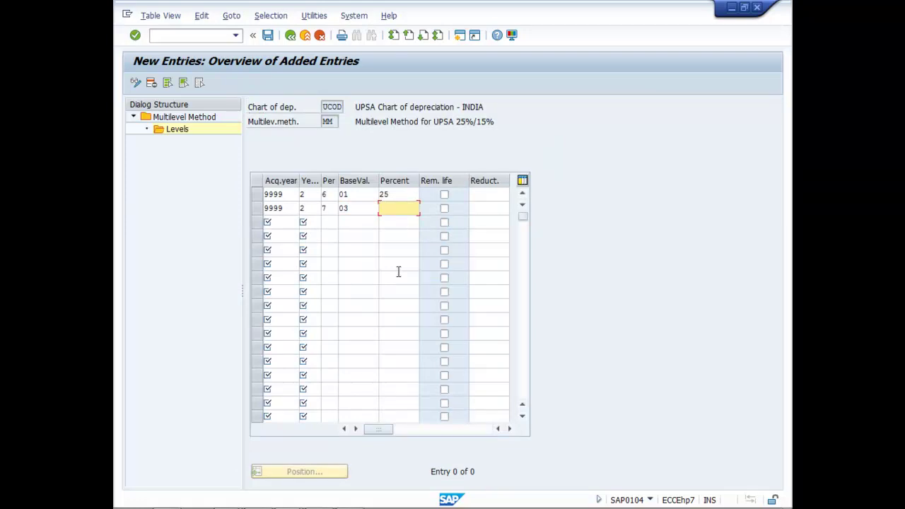
{"action": "type", "text": "15"}
{"action": "left_click", "coordinate": [211, 216]}
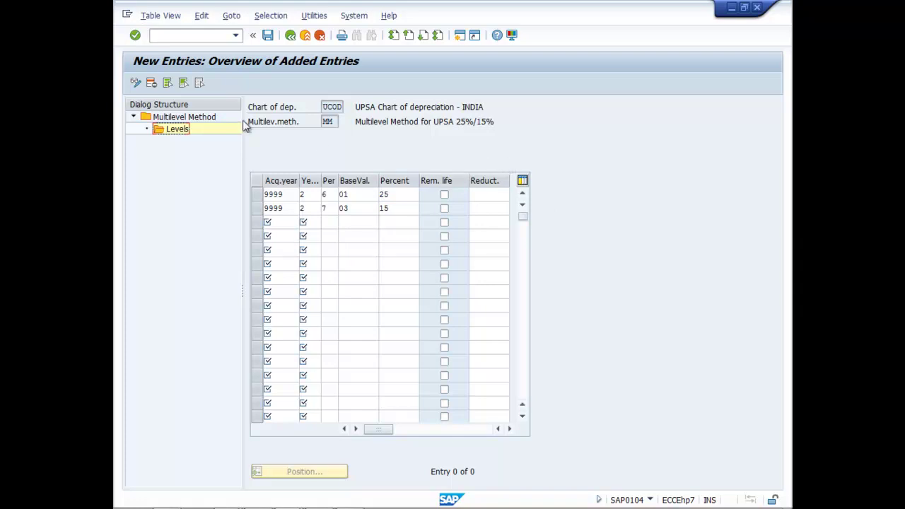
{"action": "left_click", "coordinate": [268, 34]}
{"action": "left_click", "coordinate": [307, 223]}
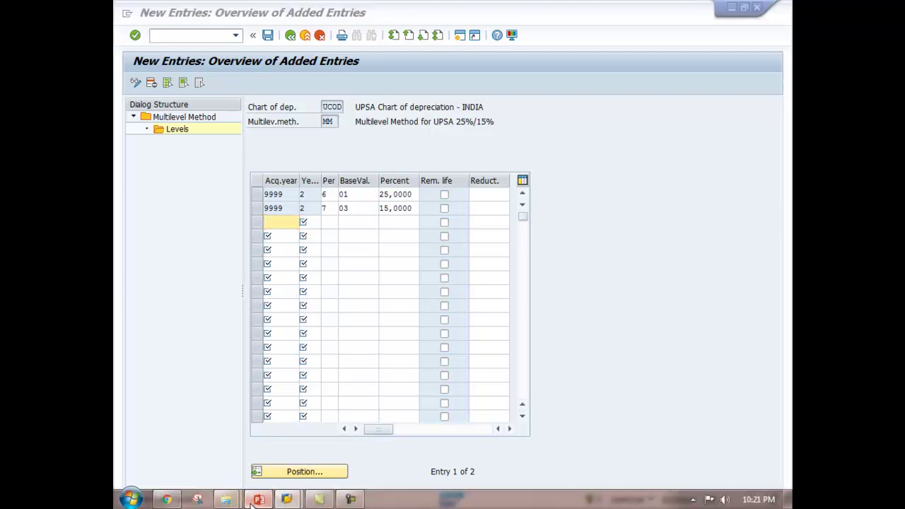
Step: Switch to the PowerPoint slide show and advance to the Period Control Method slide
{"action": "left_click", "coordinate": [259, 500]}
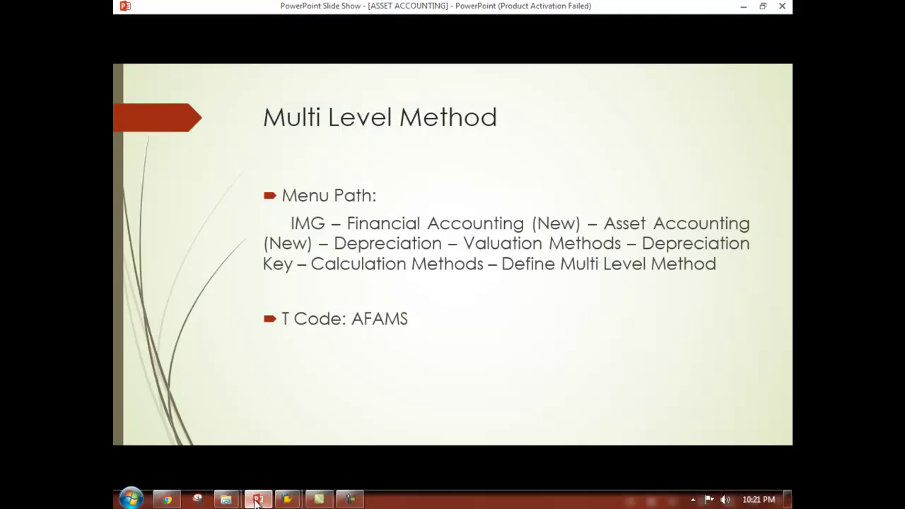
{"action": "left_click", "coordinate": [500, 390]}
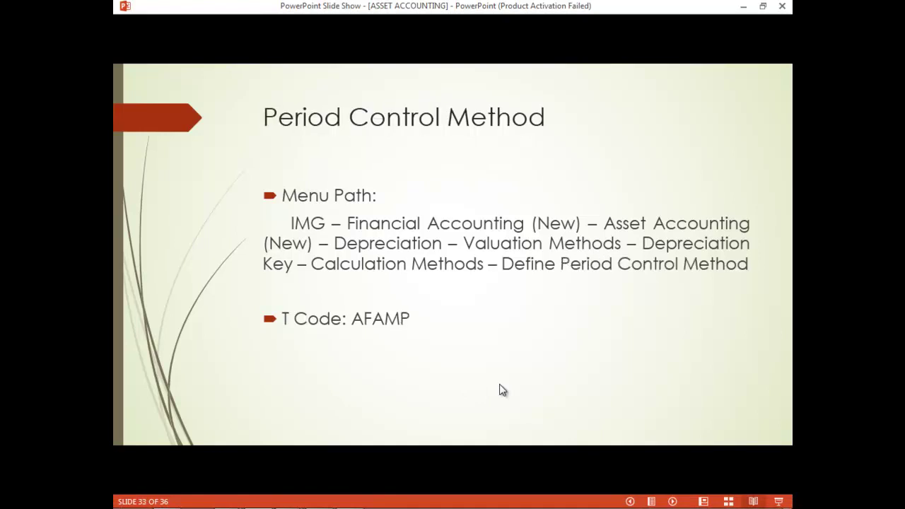